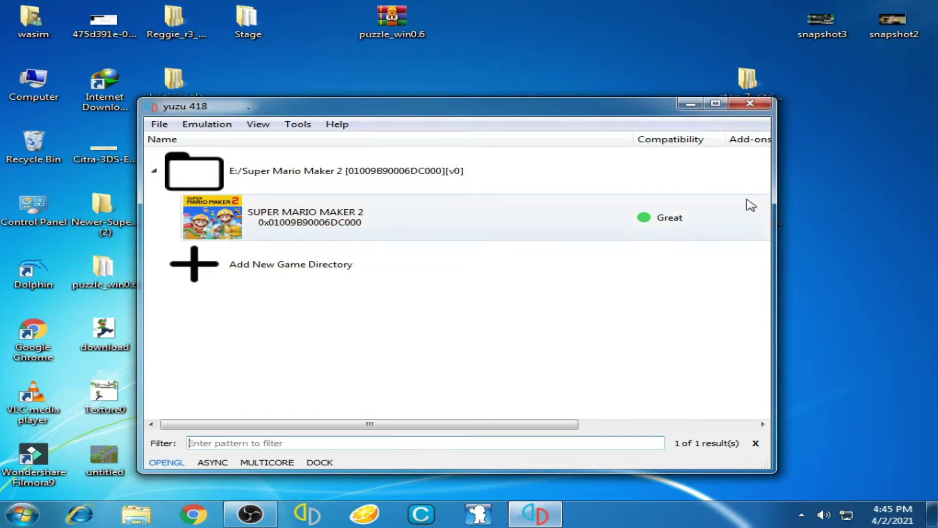
Step: Examine the graphics card's model and dedicated video memory in the advanced screen resolution settings, and close the display windows
drag(290, 109, 267, 109)
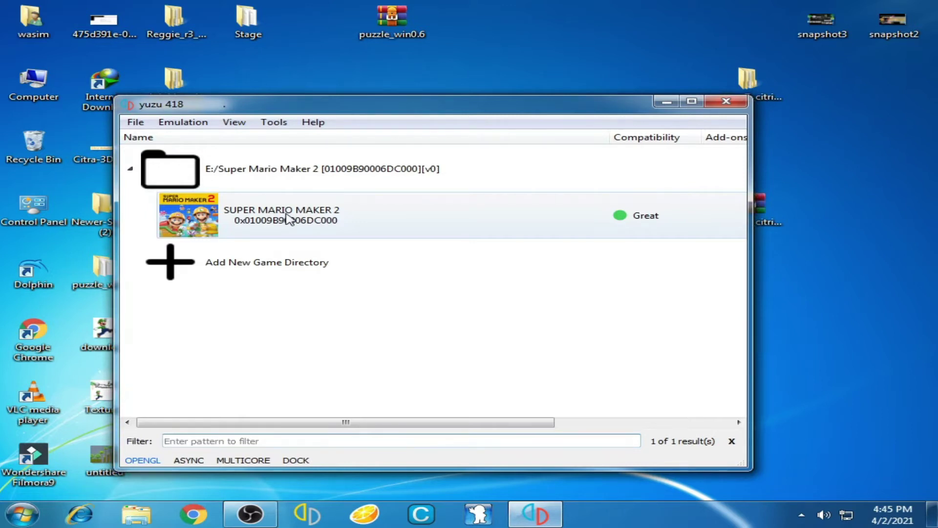
drag(509, 111, 424, 111)
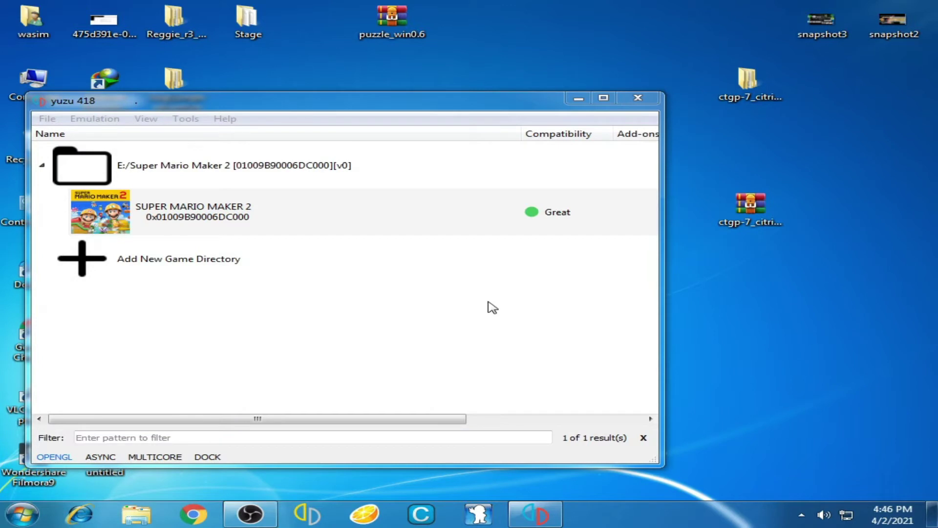
right_click(778, 293)
click(779, 430)
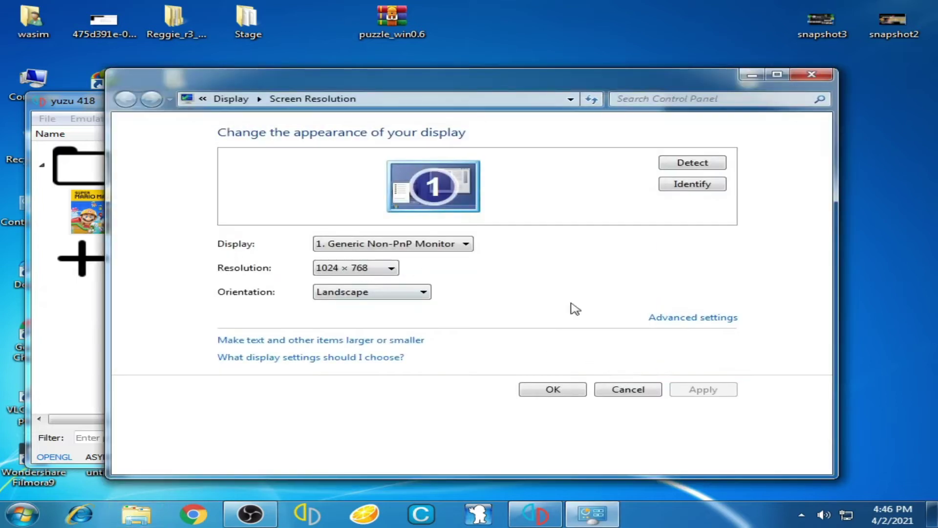
click(657, 320)
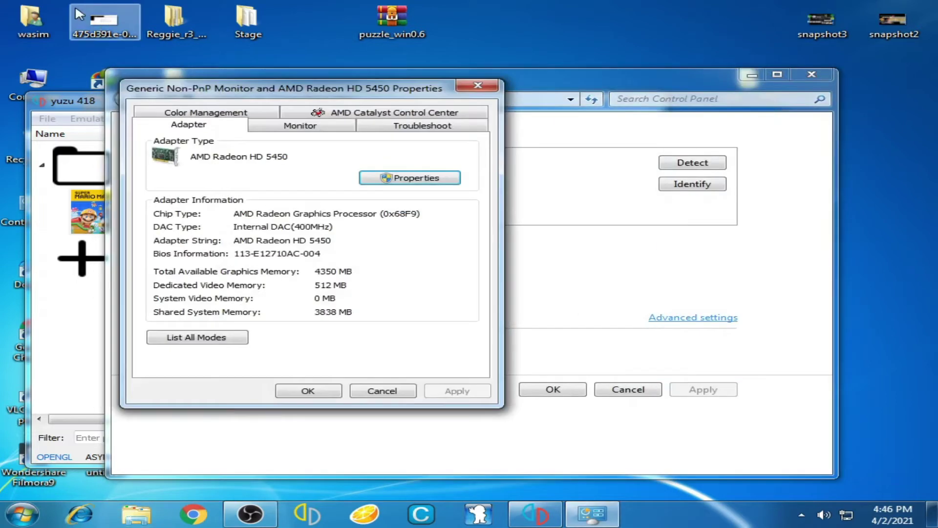
drag(216, 92, 334, 112)
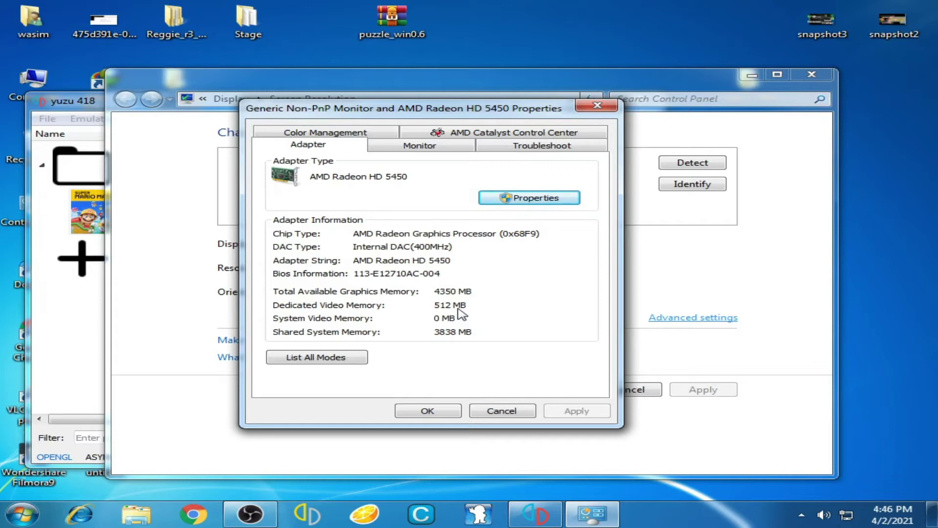
click(426, 411)
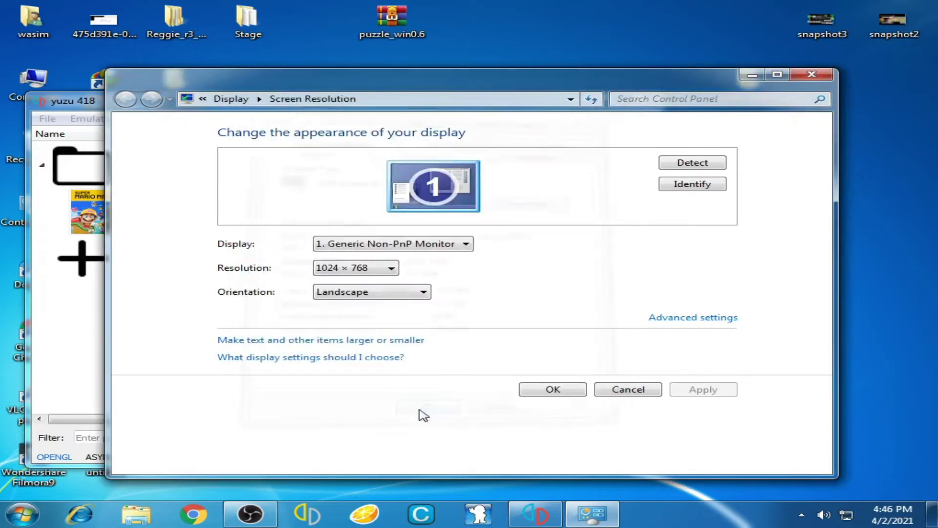
click(812, 74)
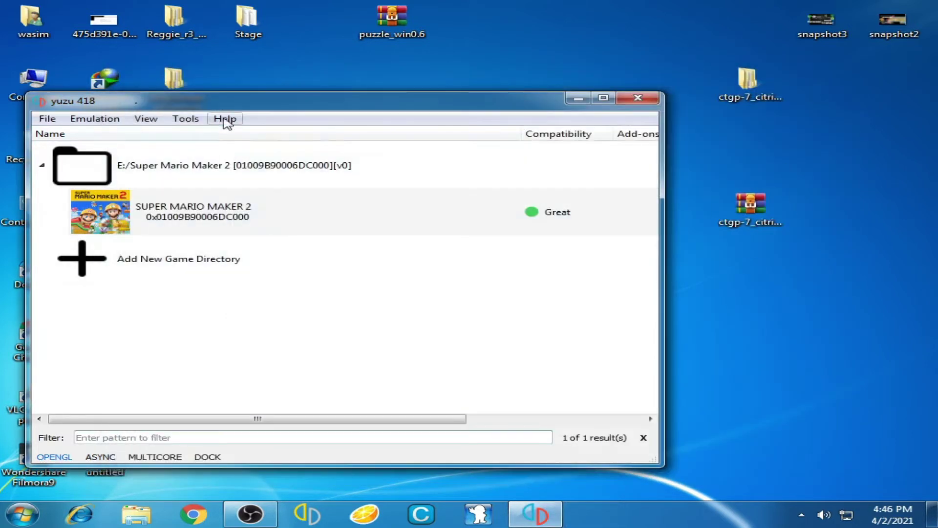
Step: View the computer's system properties to examine the processor and installed memory, and close the system and Computer windows
drag(231, 103, 374, 72)
double_click(44, 91)
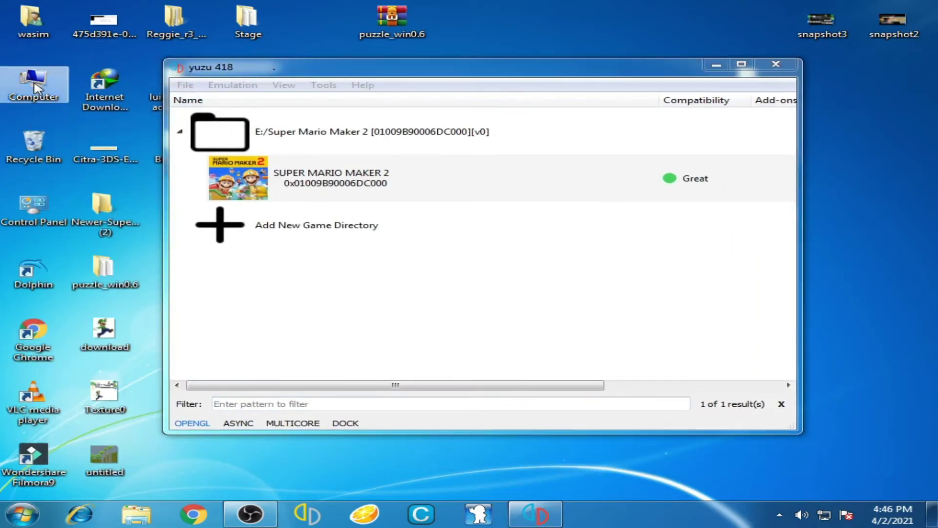
right_click(531, 343)
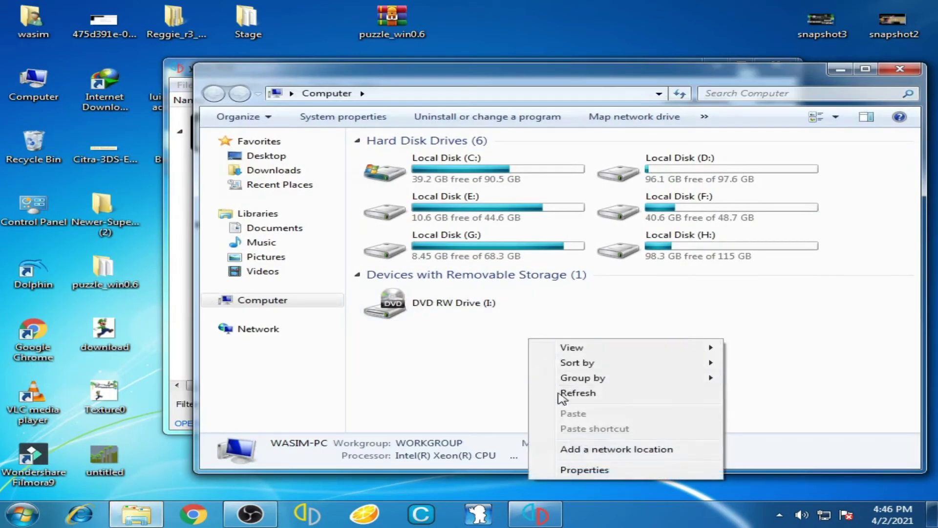
click(586, 469)
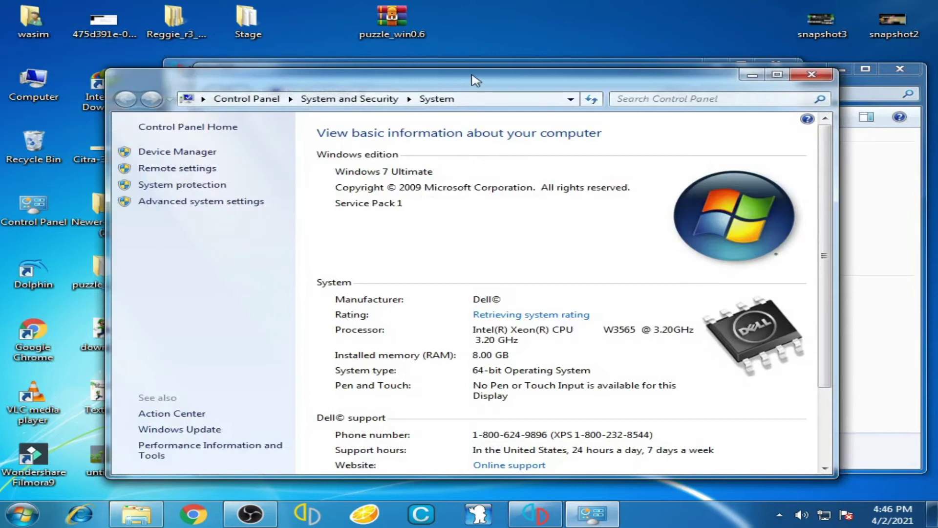
drag(475, 79, 454, 58)
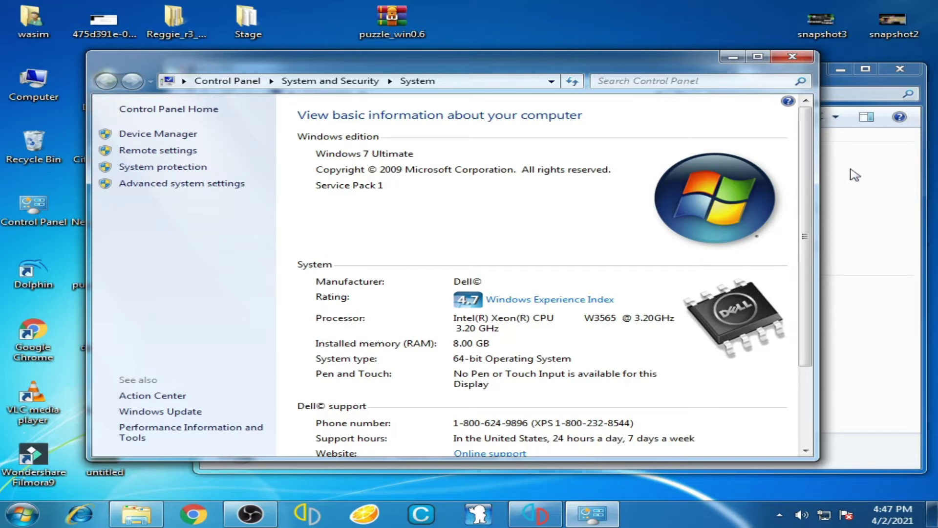
click(780, 58)
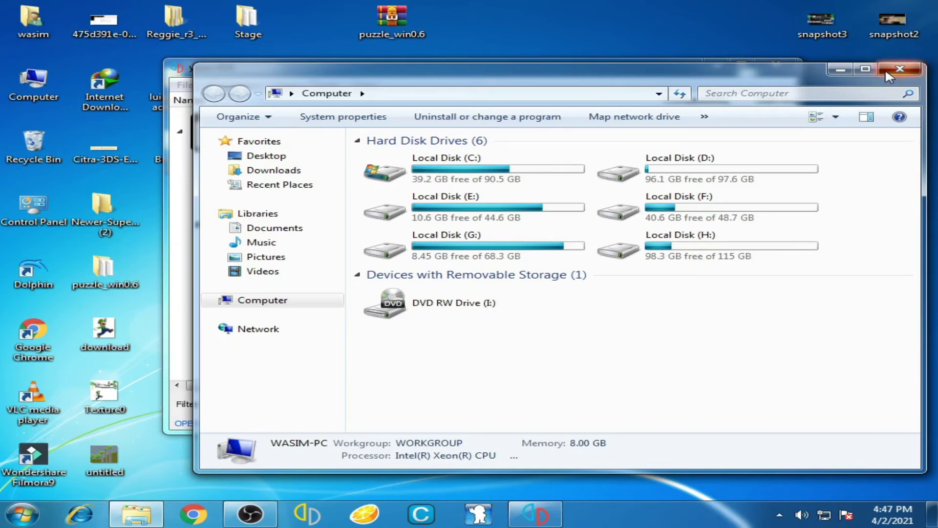
click(899, 68)
Step: Launch SUPER MARIO MAKER 2 from the yuzu game list
drag(501, 72, 468, 96)
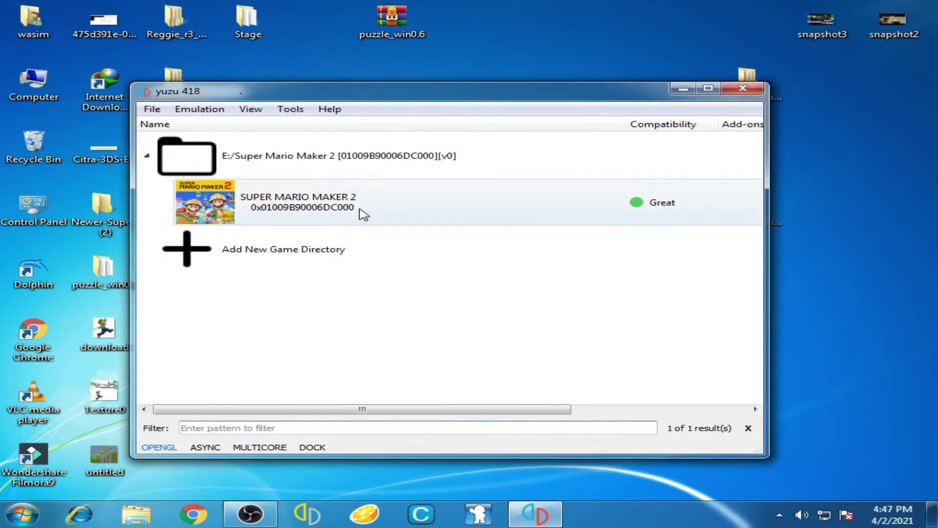
drag(449, 98, 457, 112)
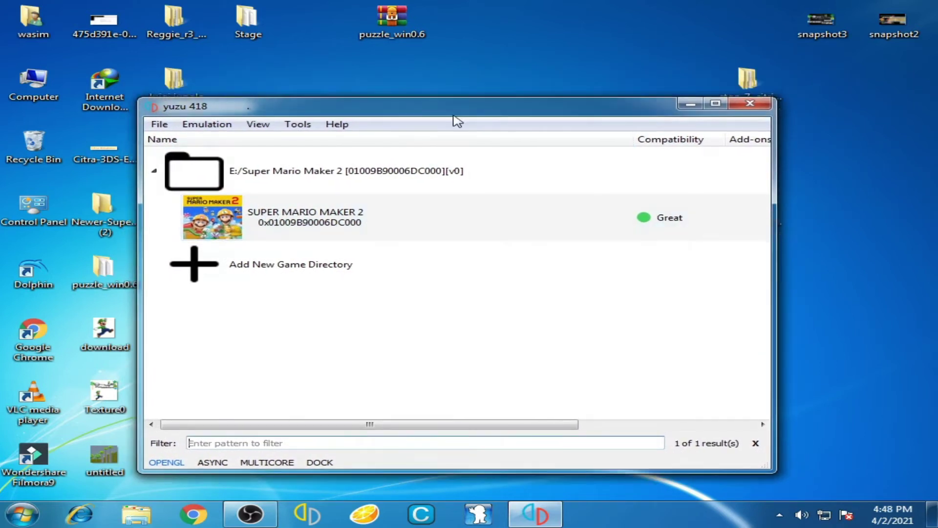
click(346, 223)
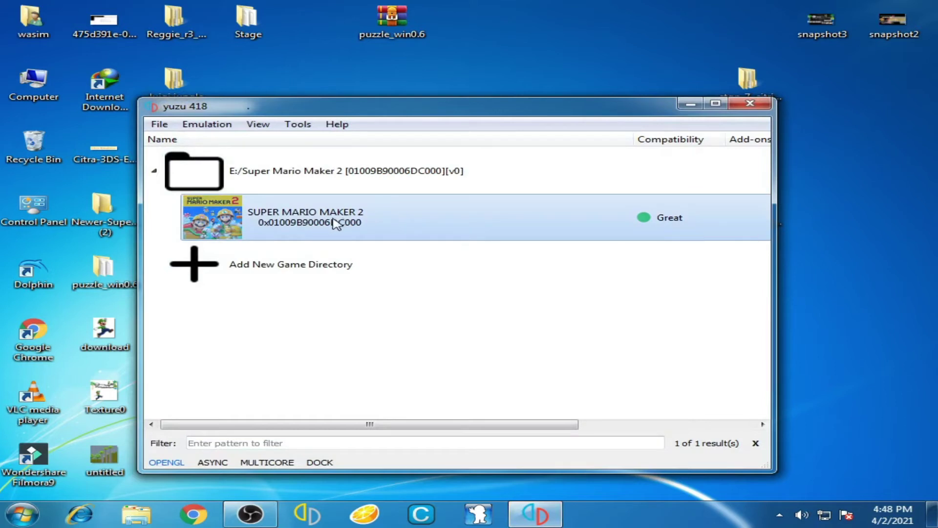
double_click(332, 219)
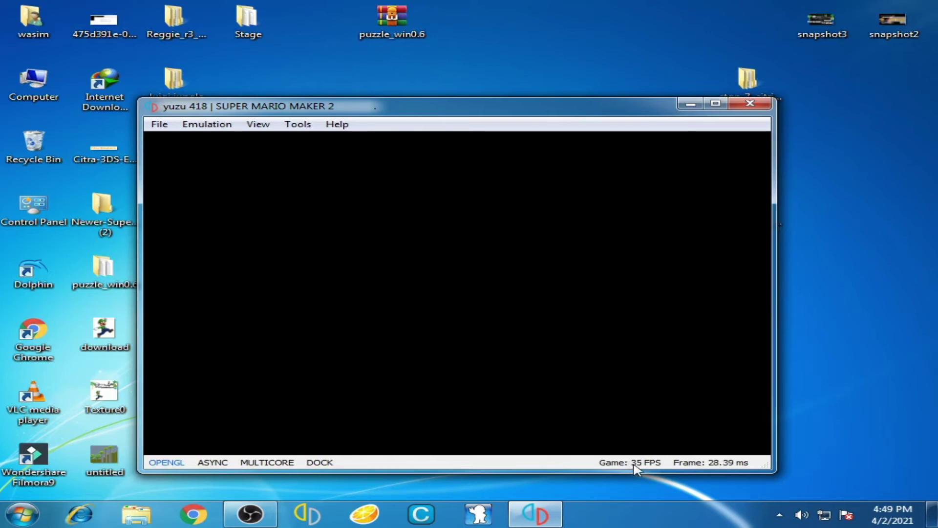
Step: Check the running game's frame rate and close the yuzu program once it stops working
mouse_move(650, 465)
drag(513, 108, 502, 82)
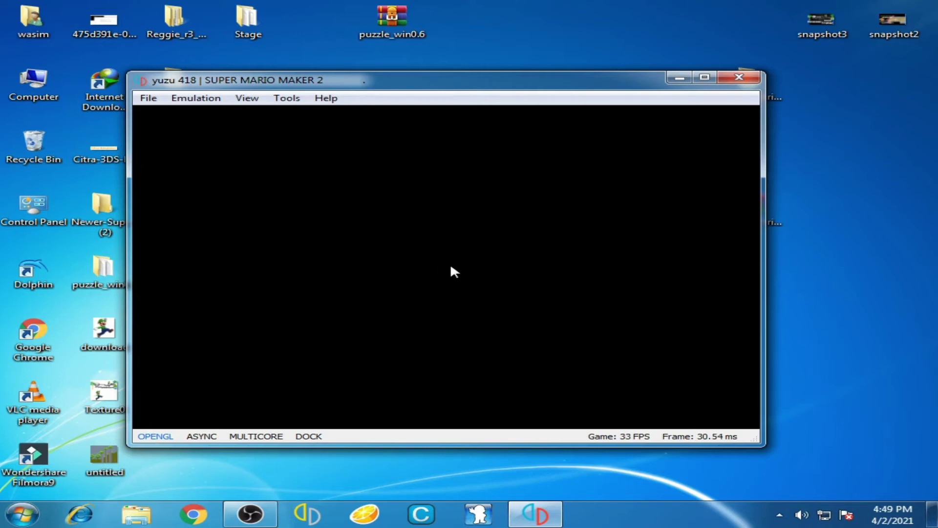
drag(562, 79, 567, 98)
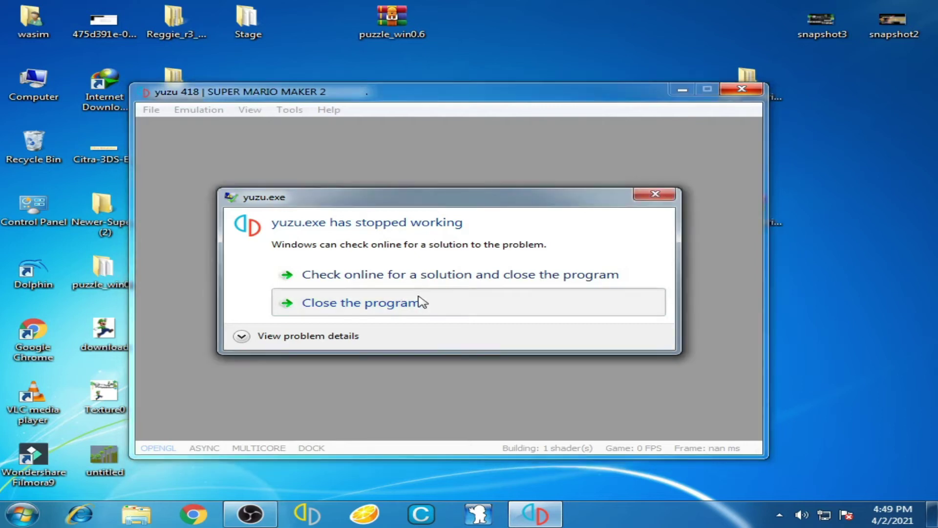
click(421, 302)
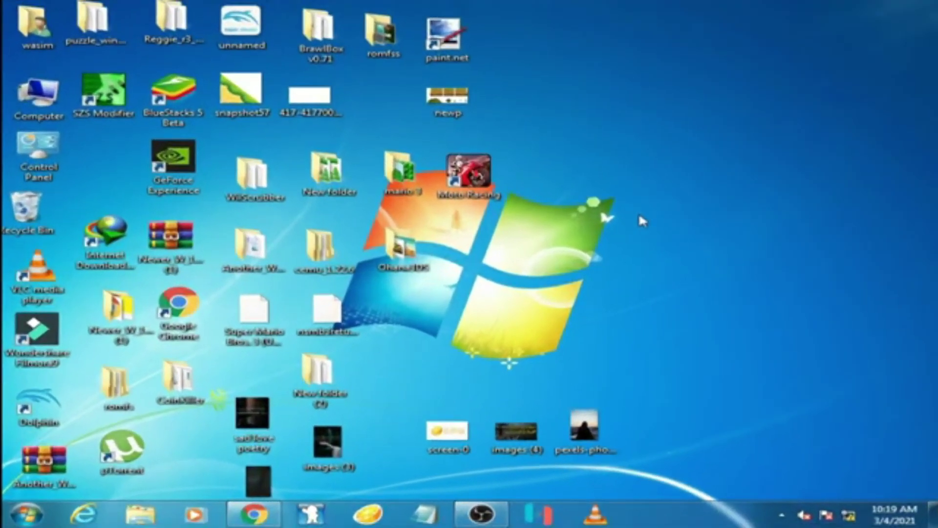
Step: Inspect the adapter type and graphics memory of the replacement card in the display's advanced settings, and close them
right_click(618, 168)
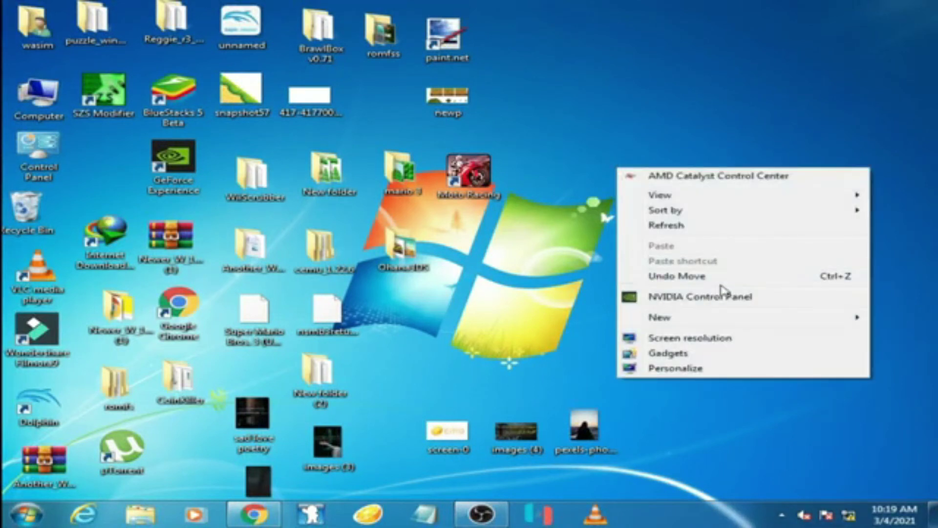
click(689, 338)
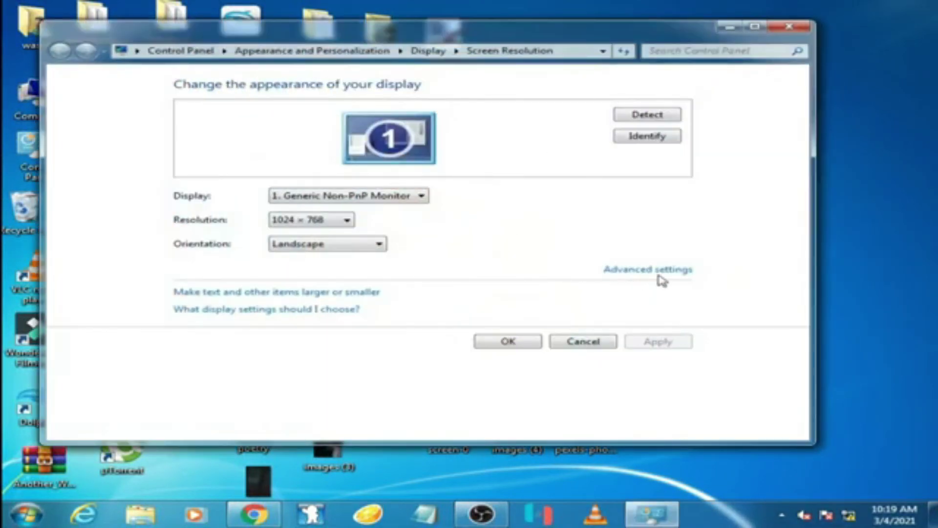
click(659, 271)
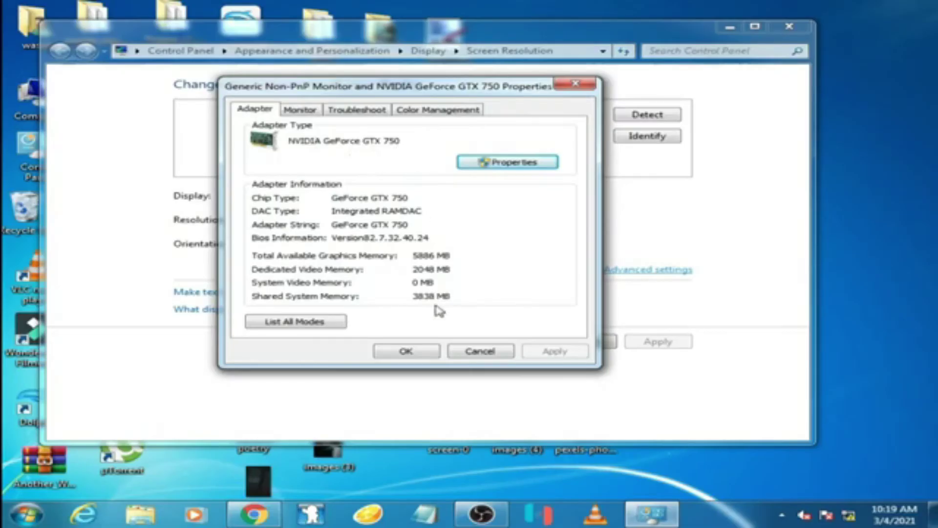
click(426, 349)
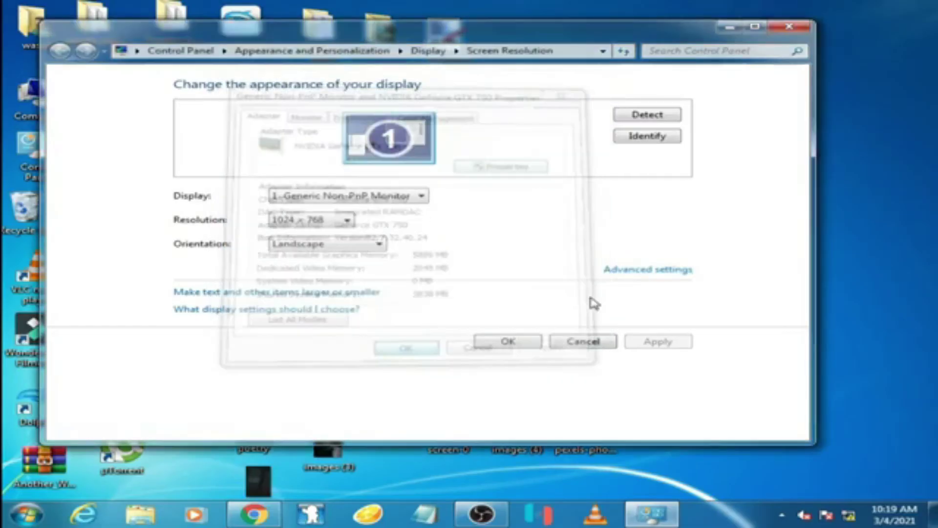
click(789, 27)
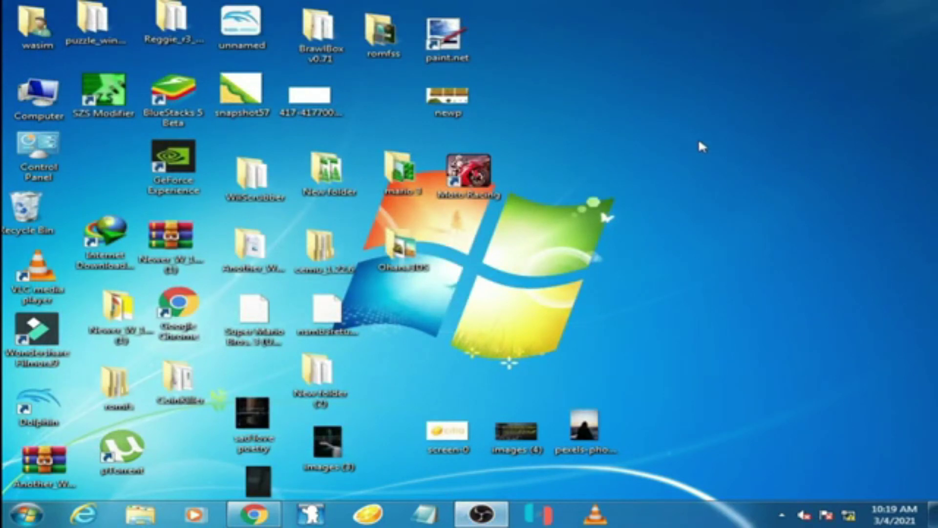
right_click(700, 142)
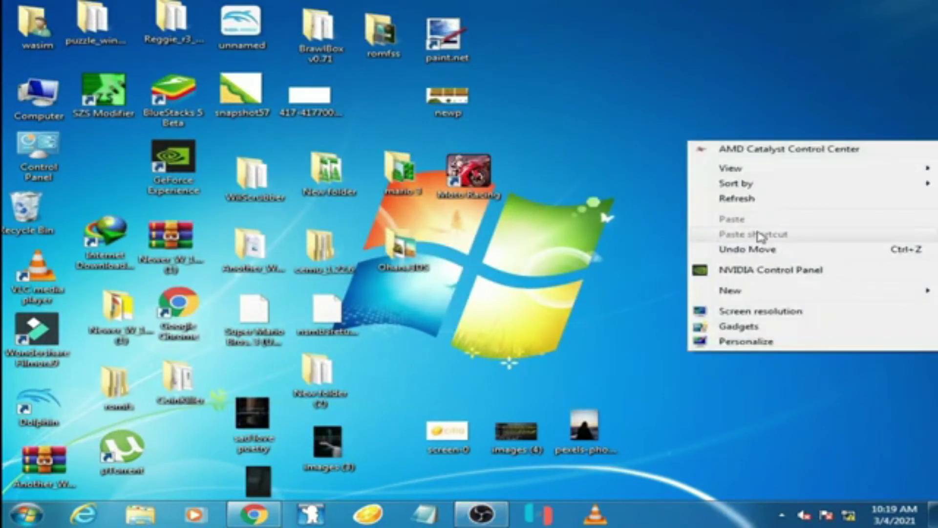
click(763, 272)
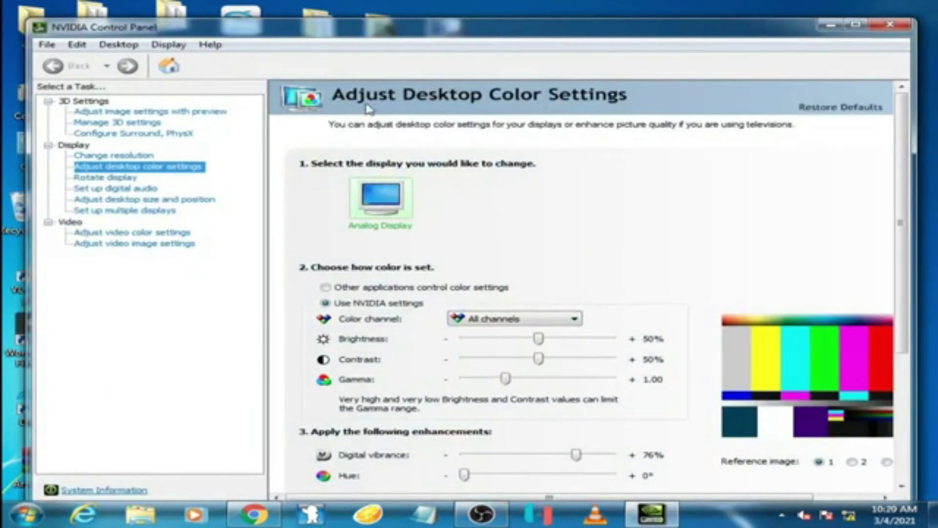
click(892, 25)
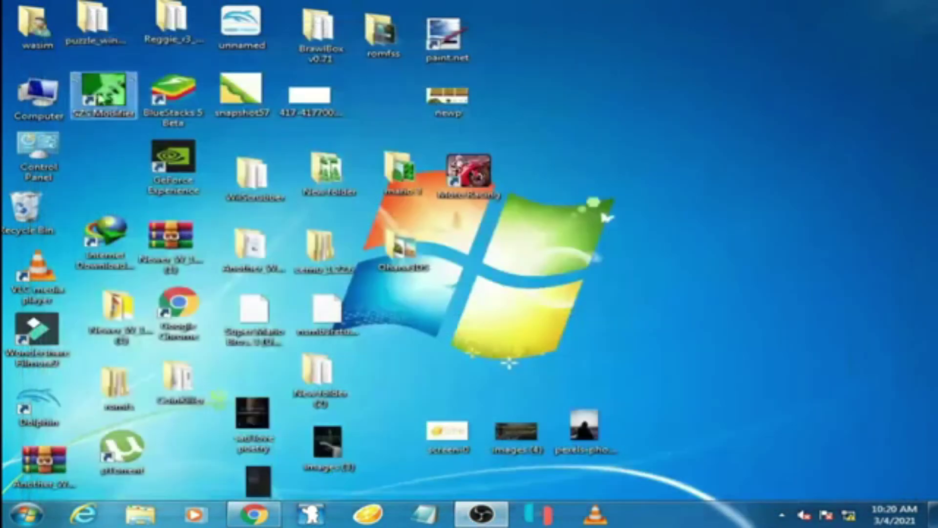
Step: Open the Computer window's system properties to examine the rating, processor and installed memory
double_click(55, 97)
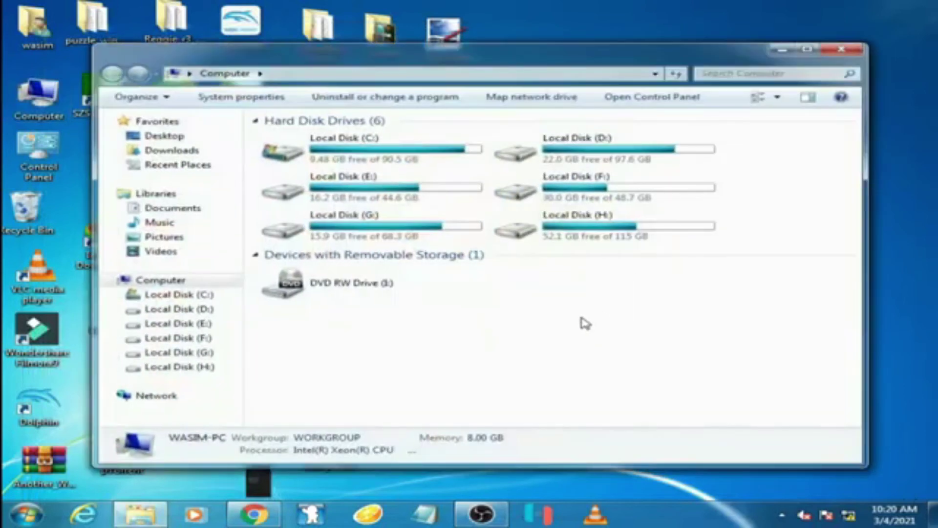
right_click(581, 318)
click(656, 464)
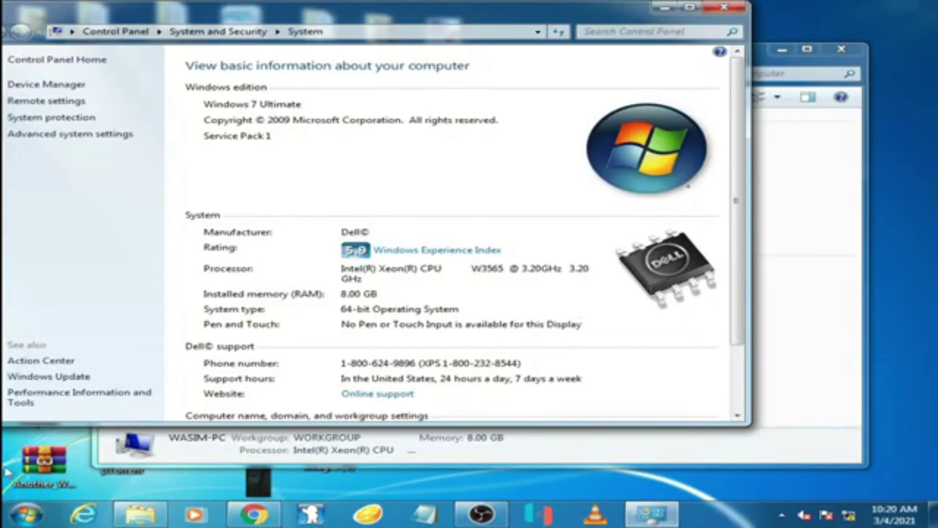
Step: Start the yuzu emulator and launch SUPER MARIO MAKER 2 from its game list
click(26, 513)
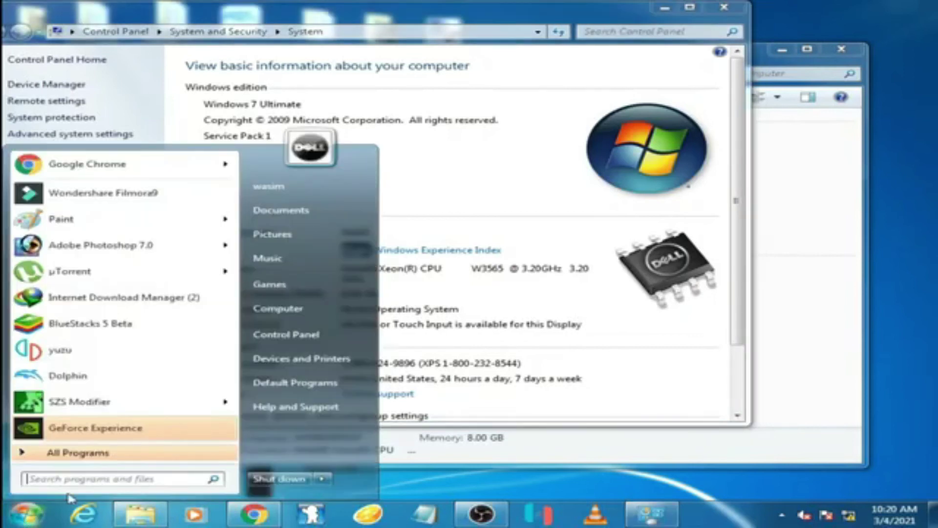
click(60, 350)
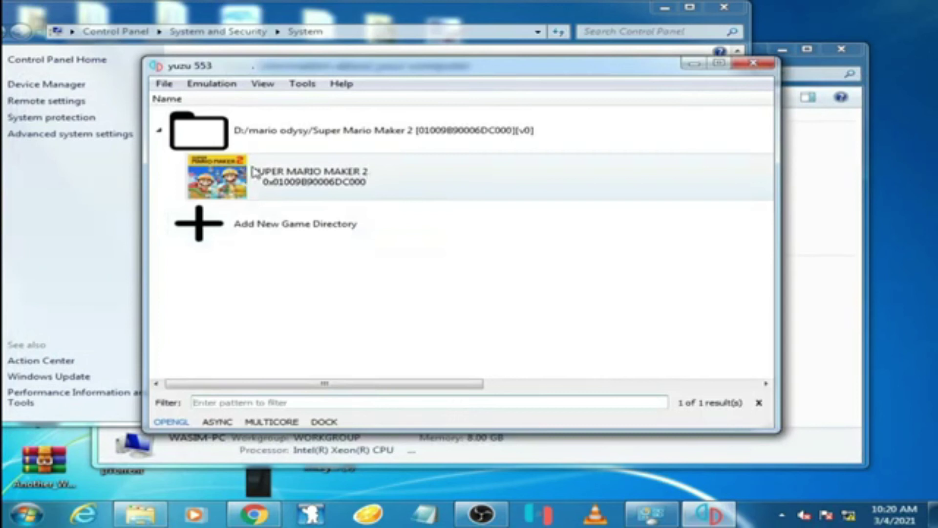
click(337, 177)
double_click(337, 175)
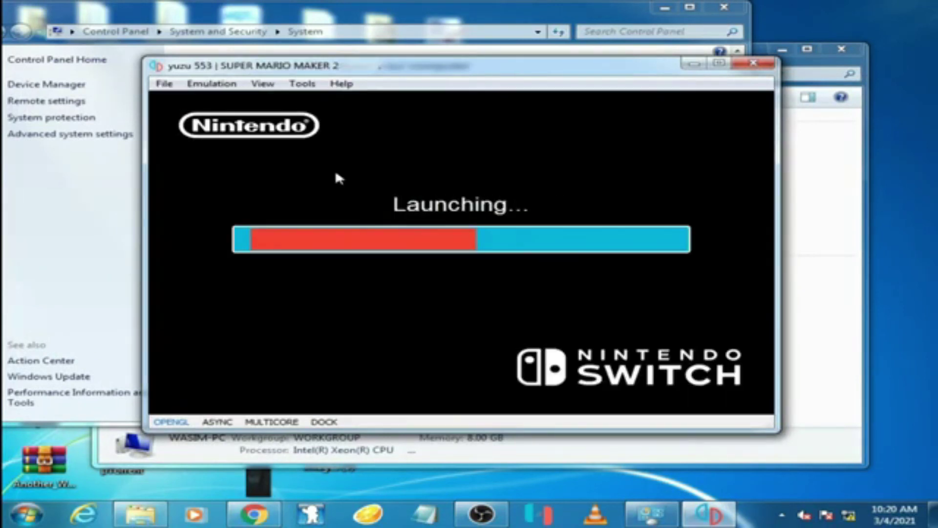